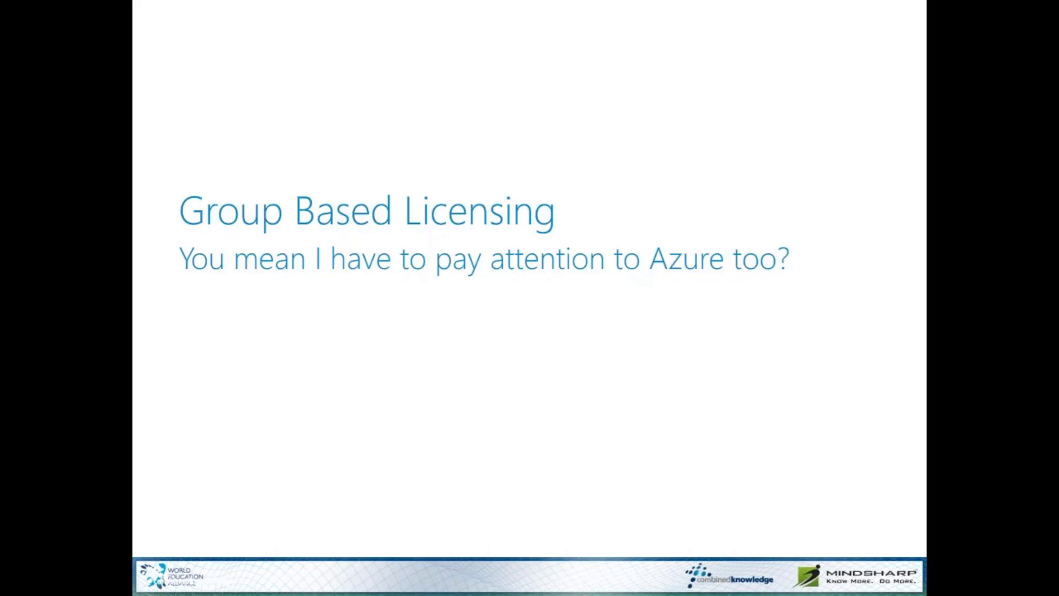
# Switch to the Azure portal's Users and groups page and list all groups of the directory.
pyautogui.hotkey('alt', 'Tab')
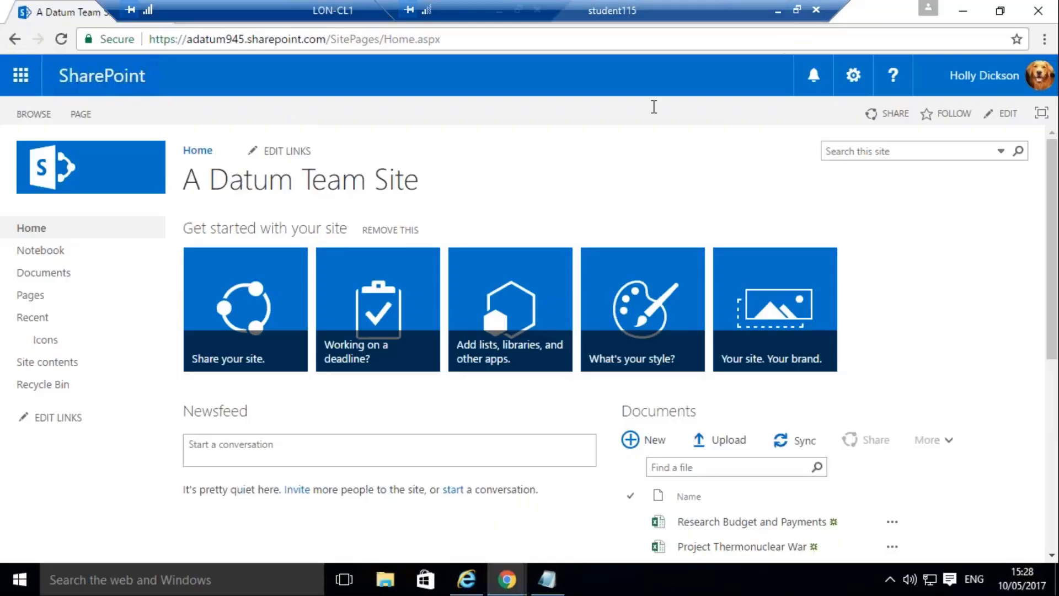
pyautogui.click(507, 580)
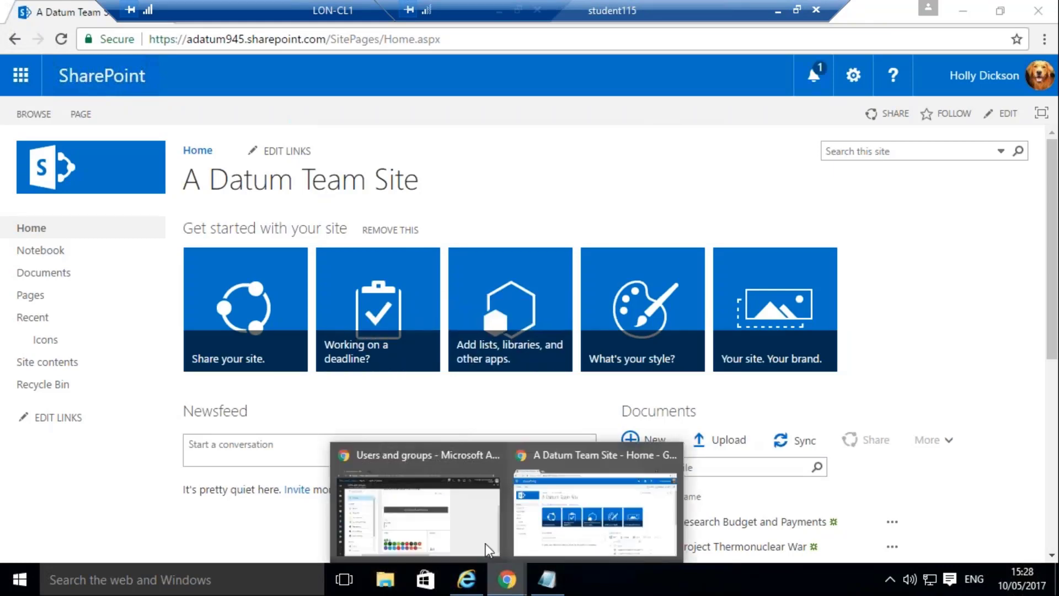
pyautogui.hotkey('alt', 'Tab')
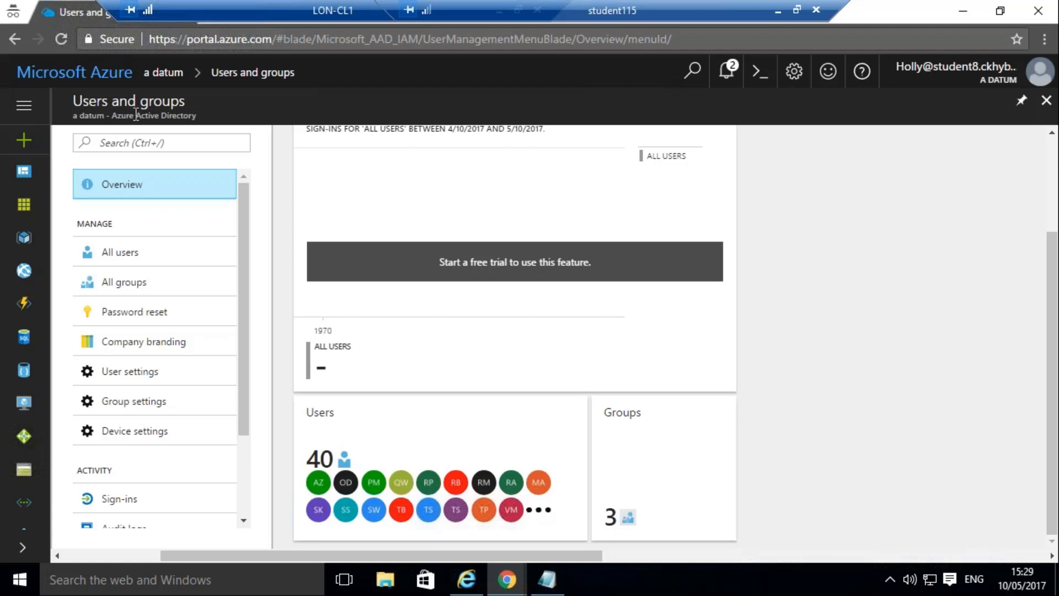
pyautogui.click(111, 286)
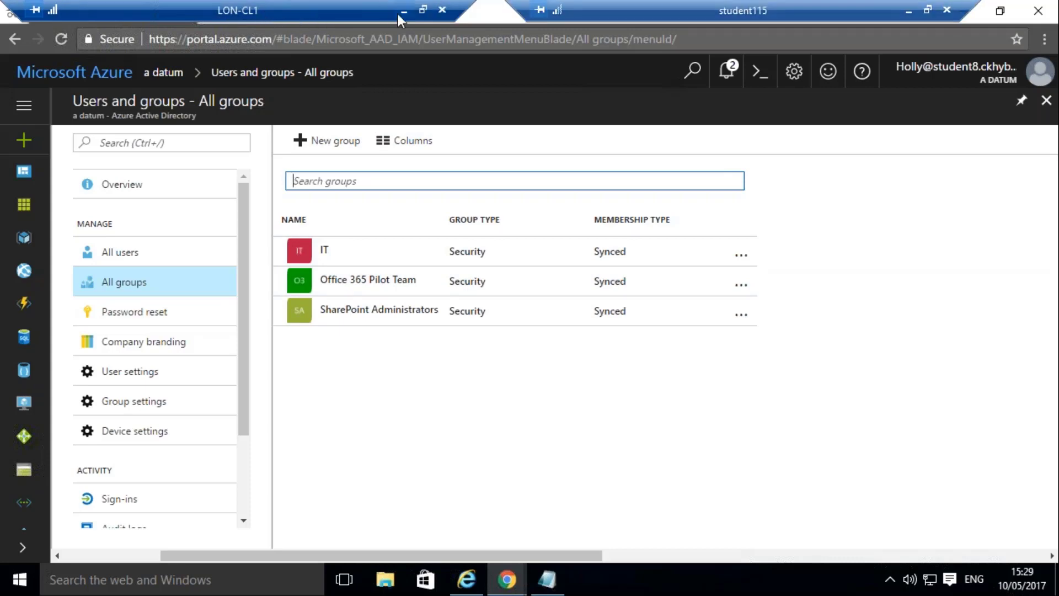
# On LON-DC1, open the membership of the Office 365 Pilot Team group in the IT organizational unit and start adding members.
pyautogui.click(404, 10)
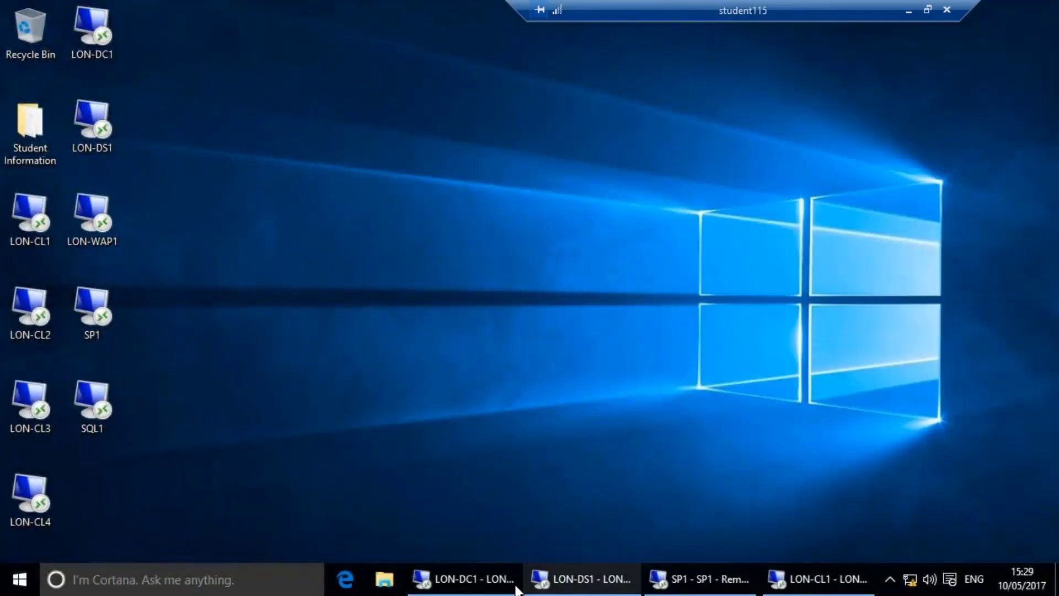
pyautogui.click(474, 579)
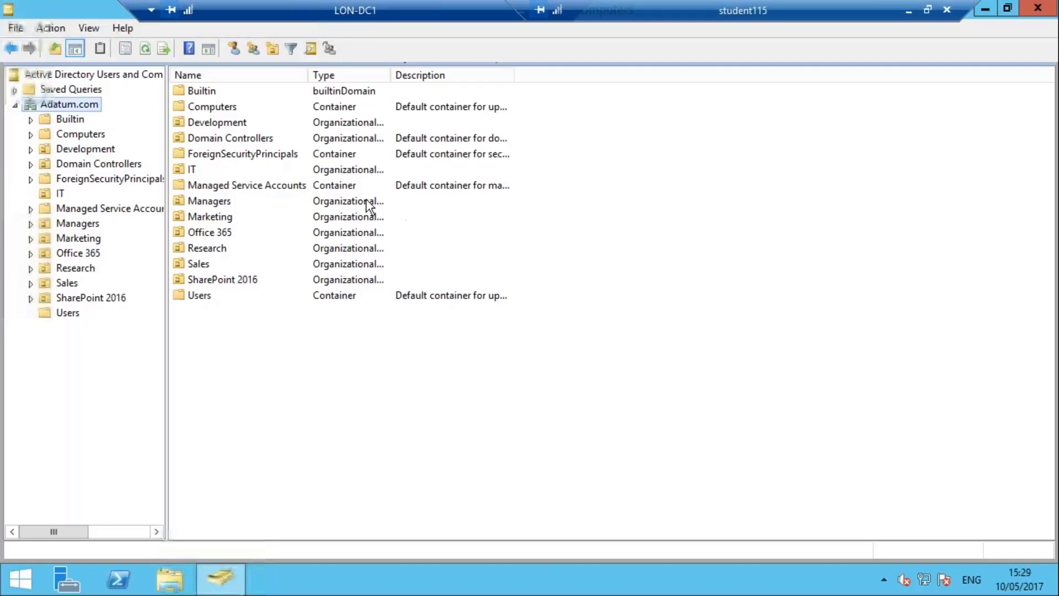
pyautogui.doubleClick(191, 171)
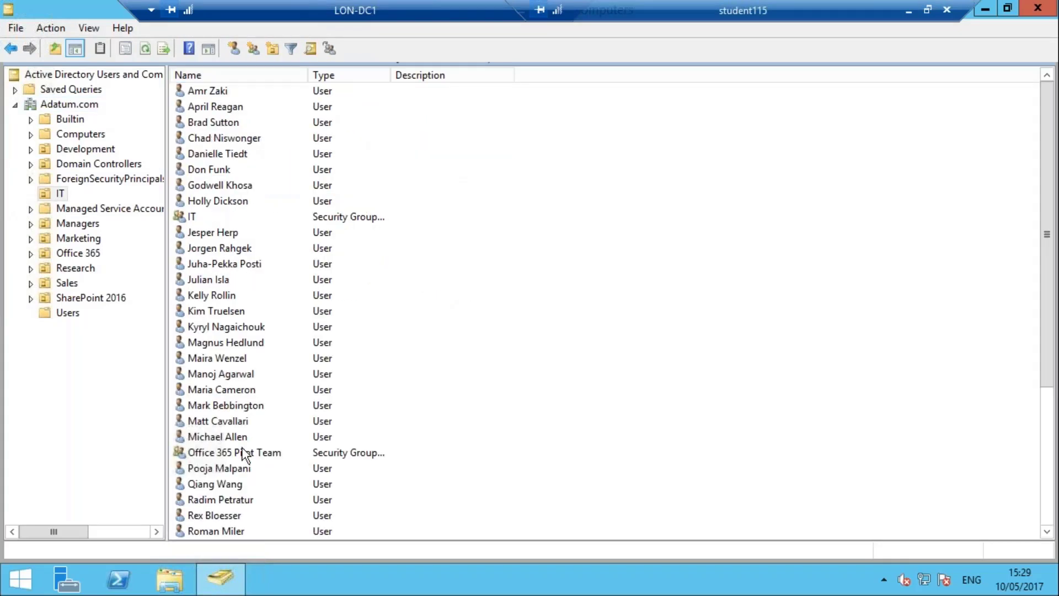
pyautogui.doubleClick(248, 452)
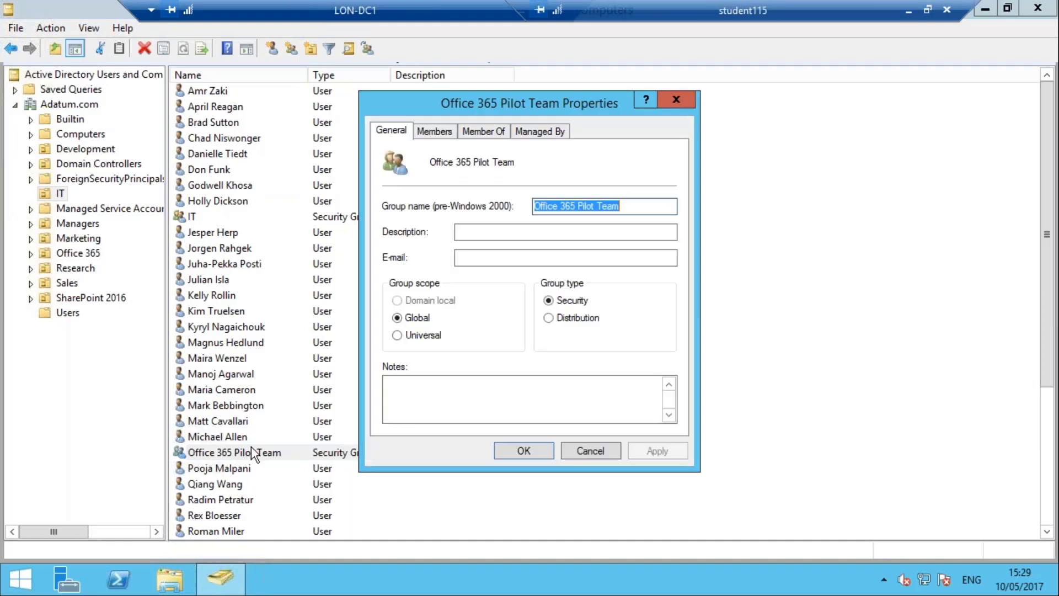
pyautogui.click(435, 132)
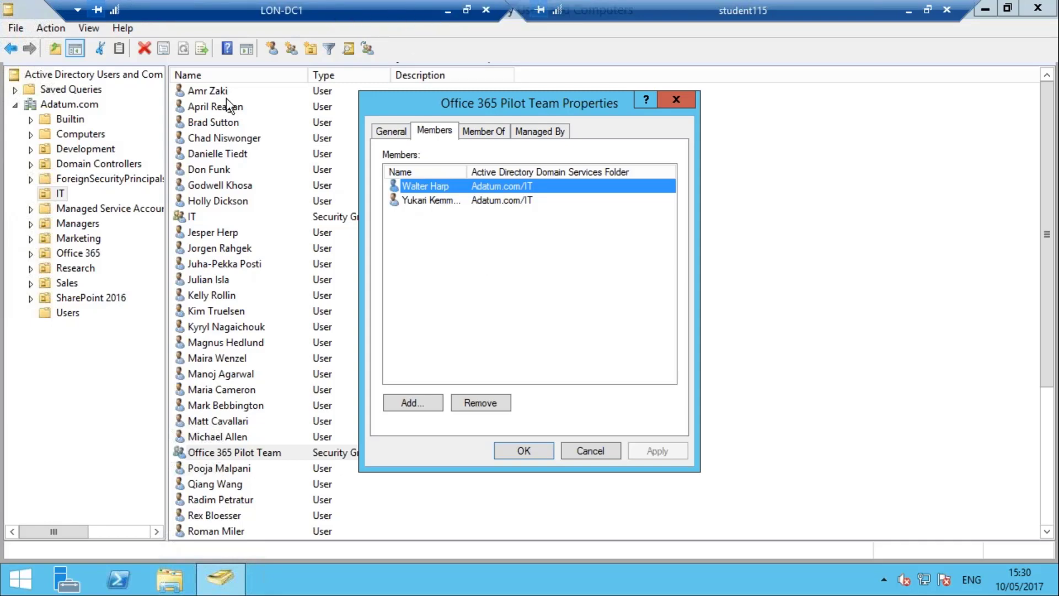
pyautogui.click(411, 402)
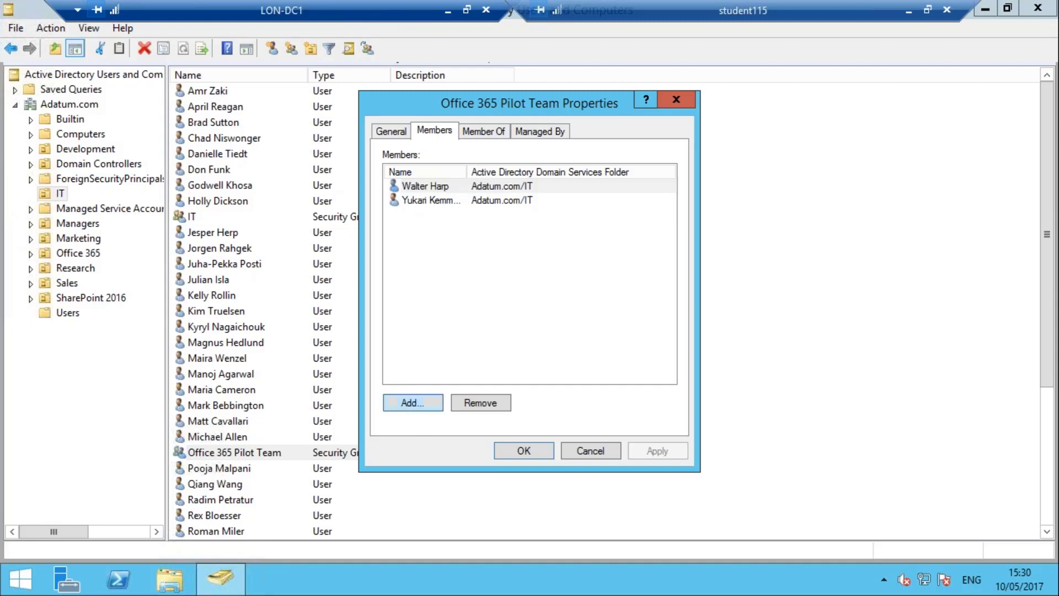
# Back in the Azure portal on LON-CL1, review the Office 365 Pilot Team group's overview and its assigned licenses.
pyautogui.click(446, 10)
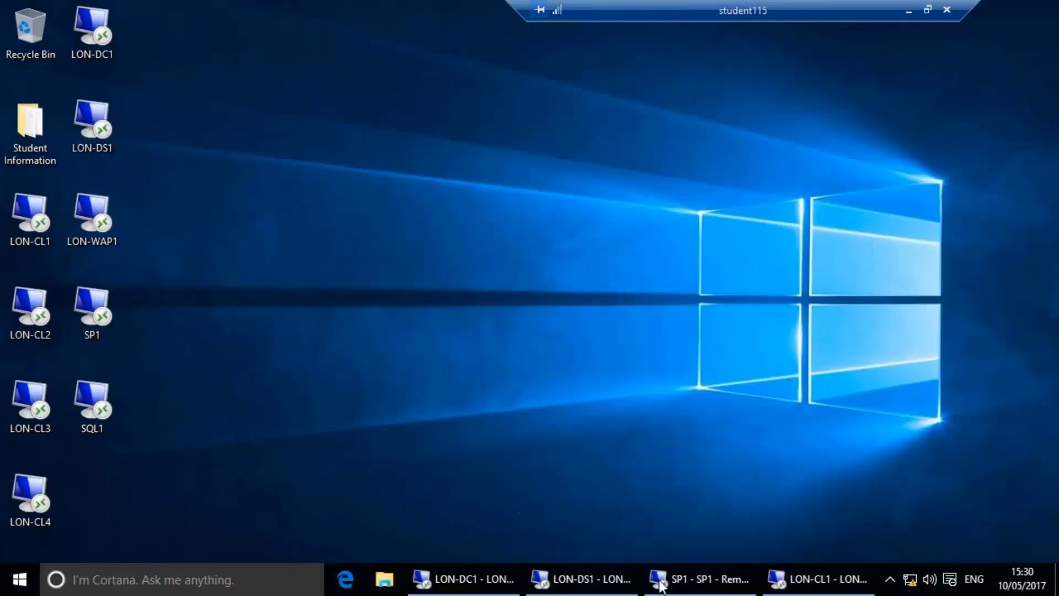
pyautogui.click(797, 589)
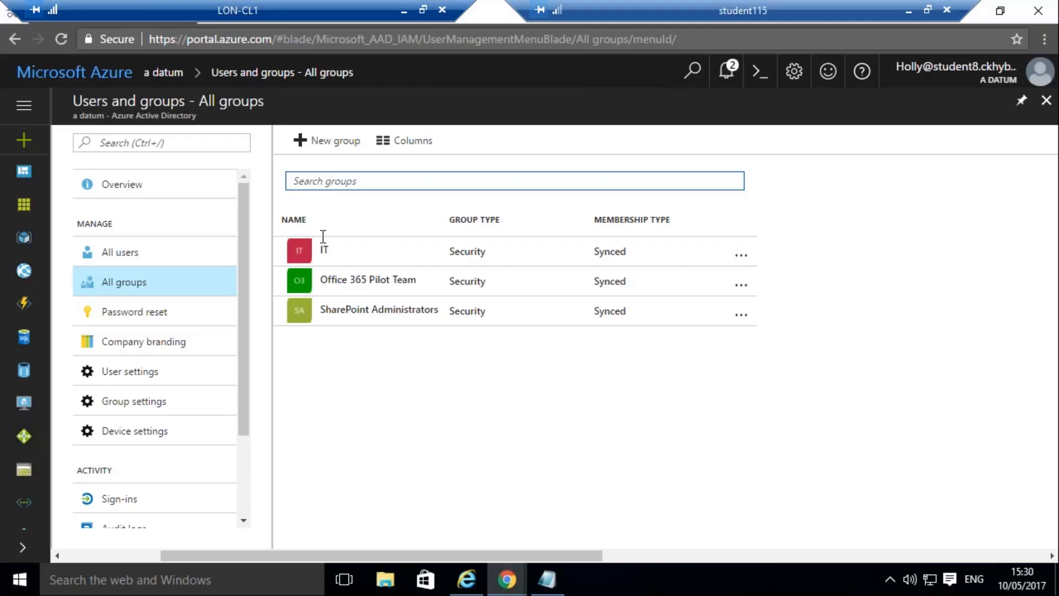
pyautogui.click(338, 286)
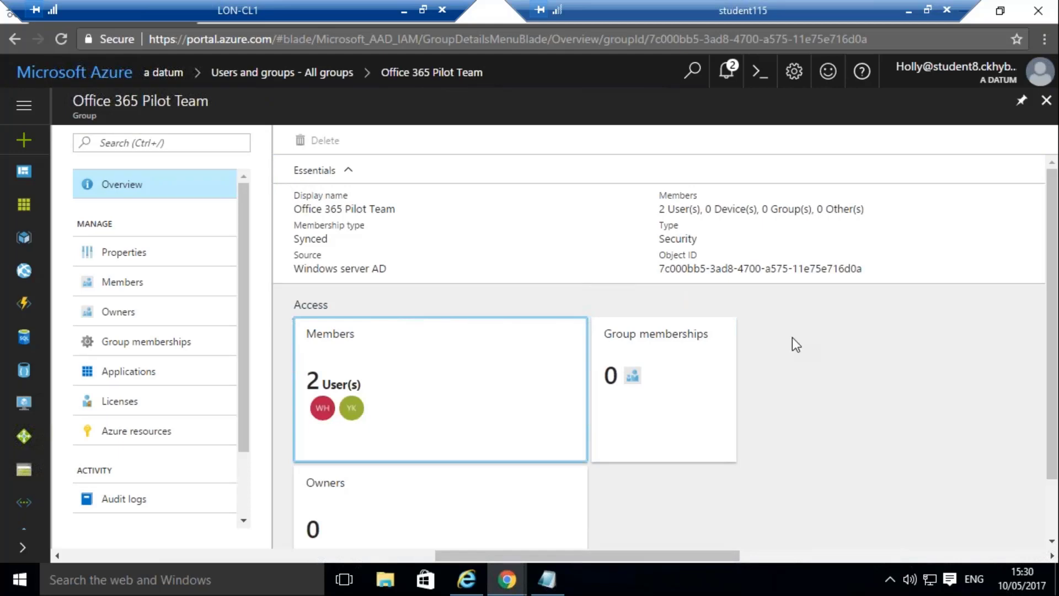
pyautogui.scroll(-1, 792, 337)
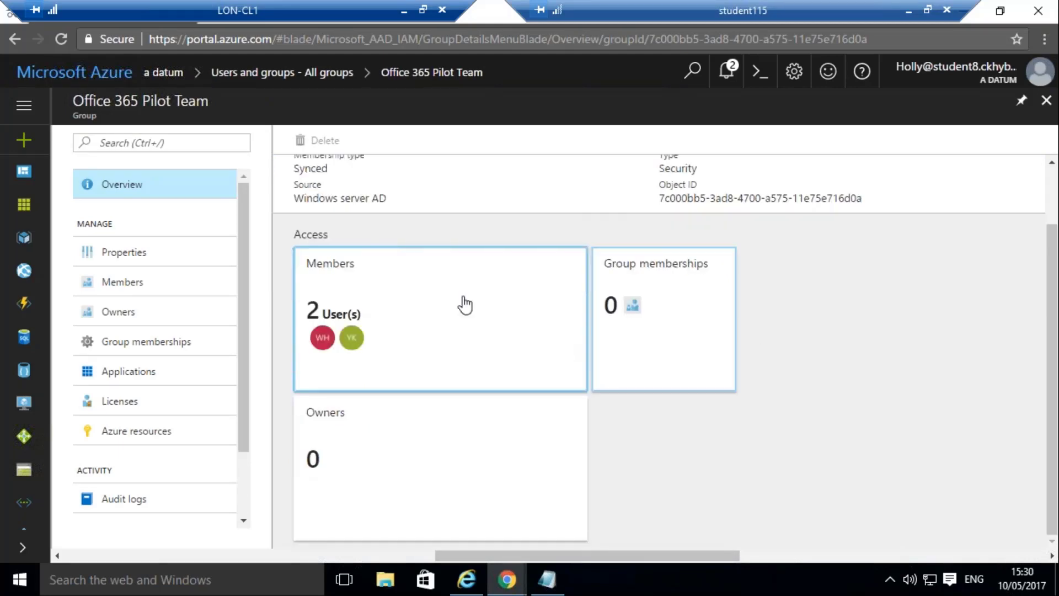
pyautogui.scroll(1, 445, 302)
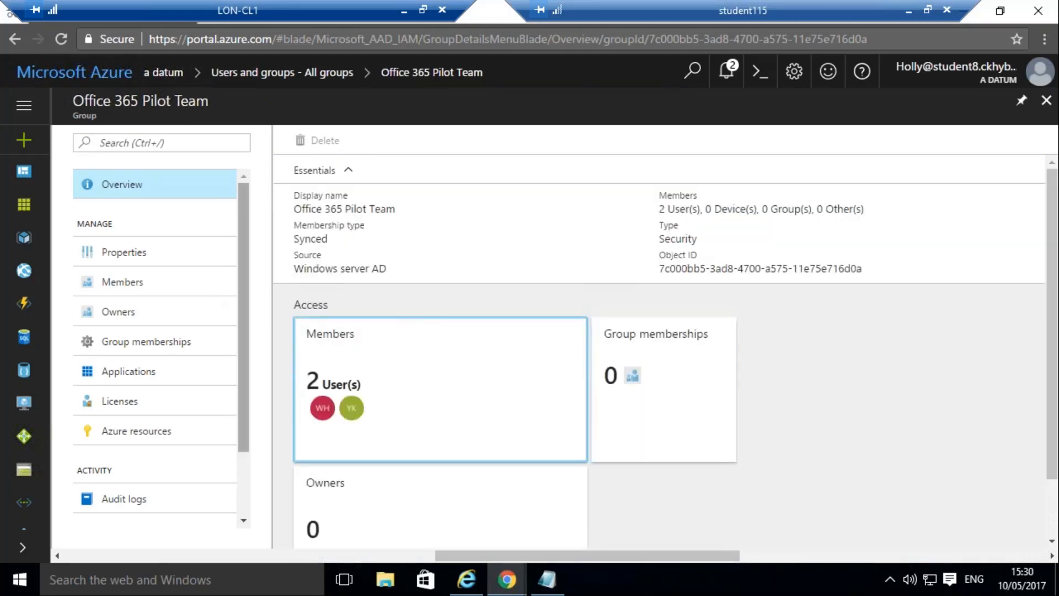
pyautogui.click(133, 407)
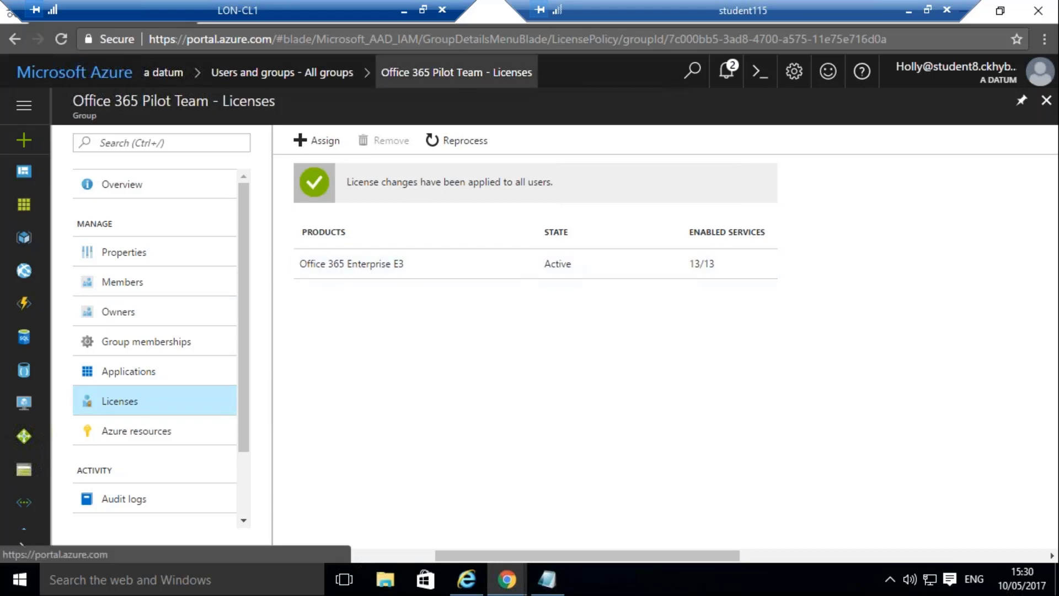
# Switch to the Office 365 Admin center on SP1 and examine the license status of the active users in a maximized window.
pyautogui.click(405, 10)
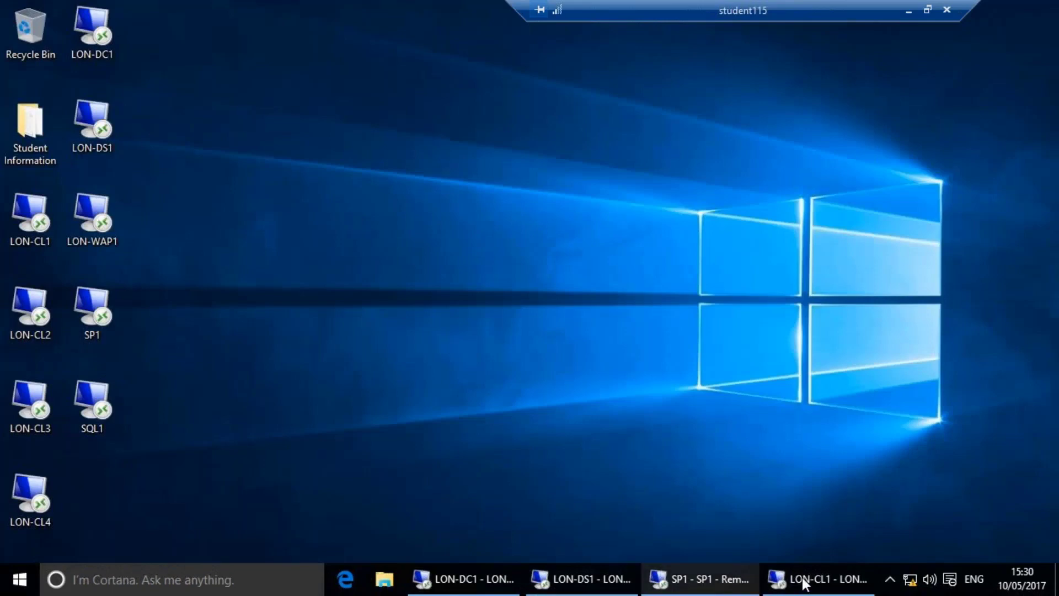
pyautogui.click(690, 577)
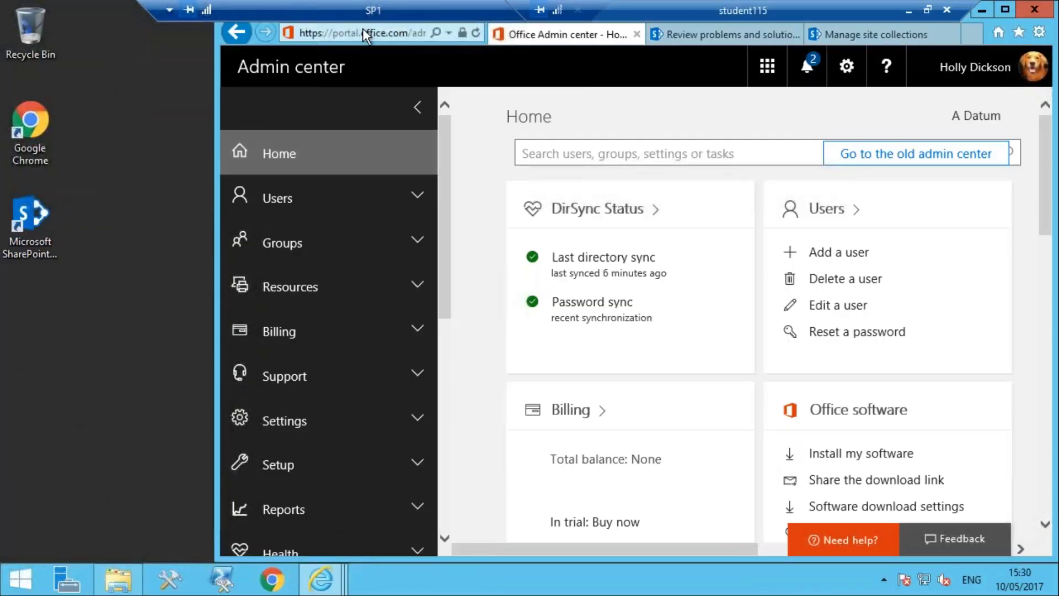
pyautogui.click(270, 208)
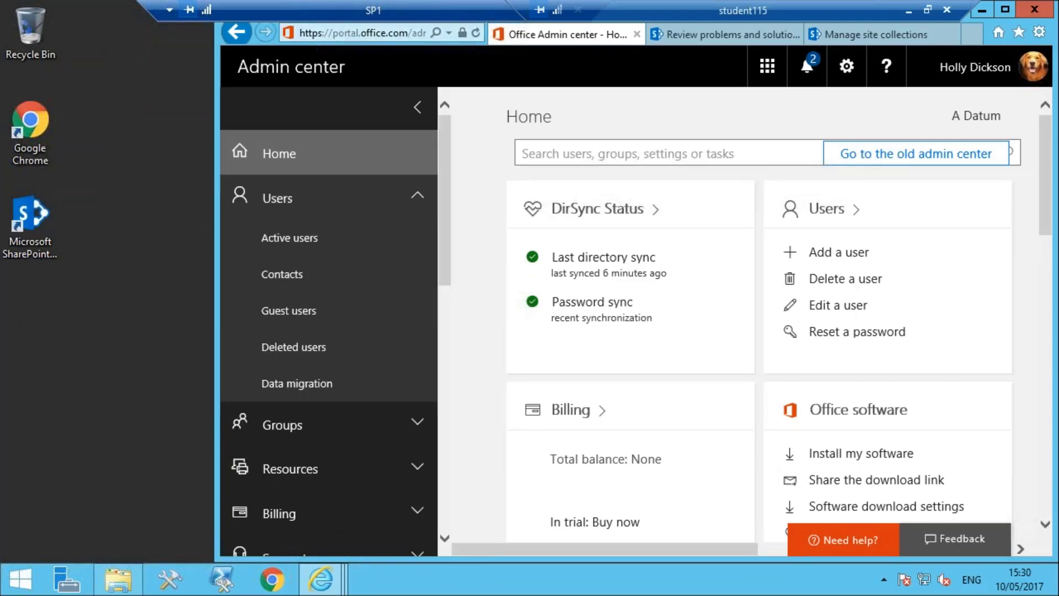
pyautogui.click(1005, 9)
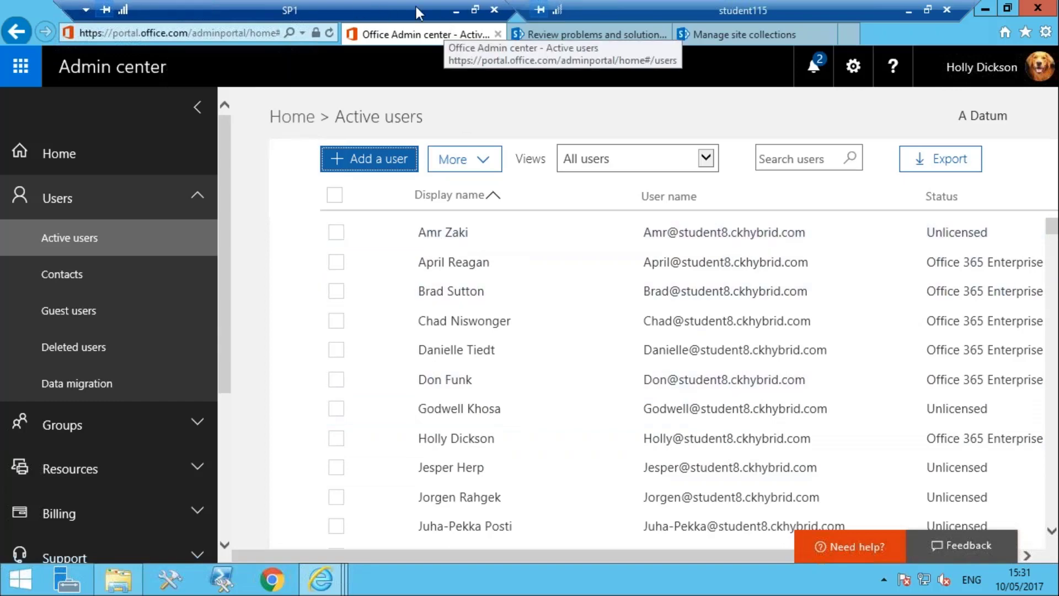
# On LON-DC1, add the first two unlicensed users from the active users list to the Office 365 Pilot Team group and save the membership.
pyautogui.click(473, 10)
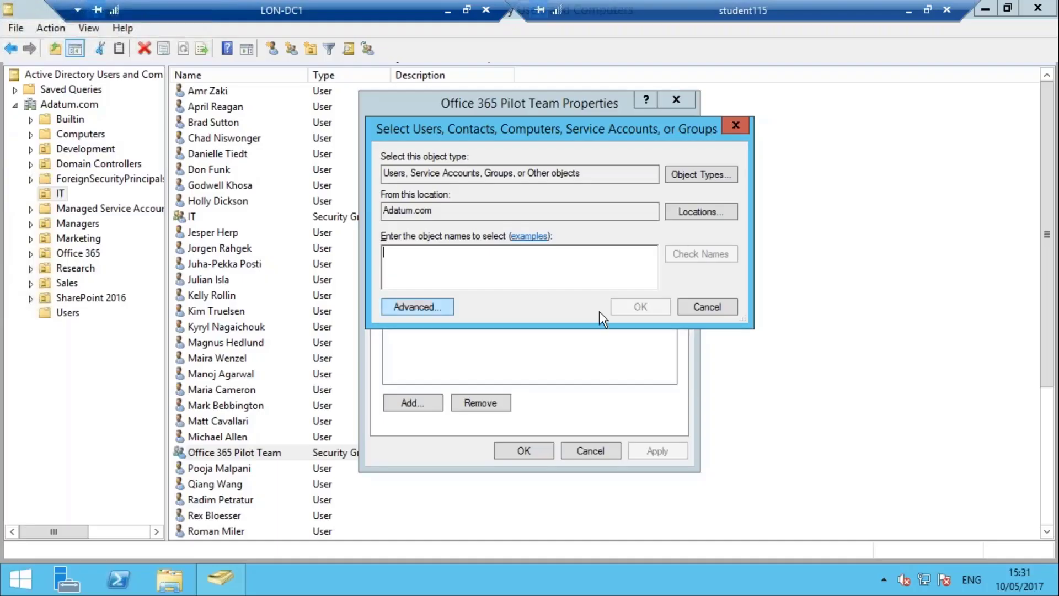
pyautogui.write('amr')
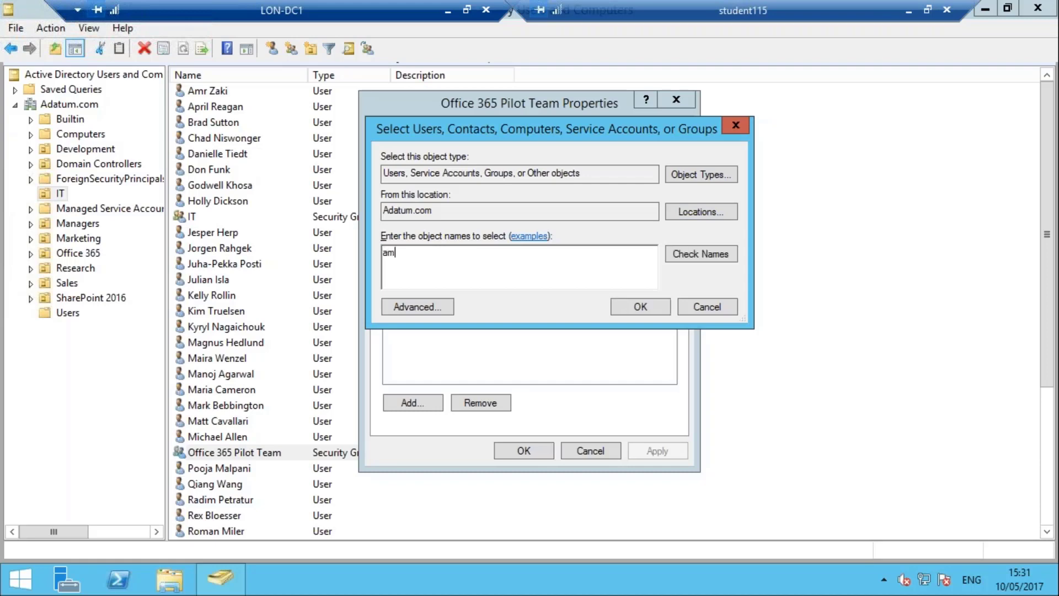
pyautogui.click(715, 252)
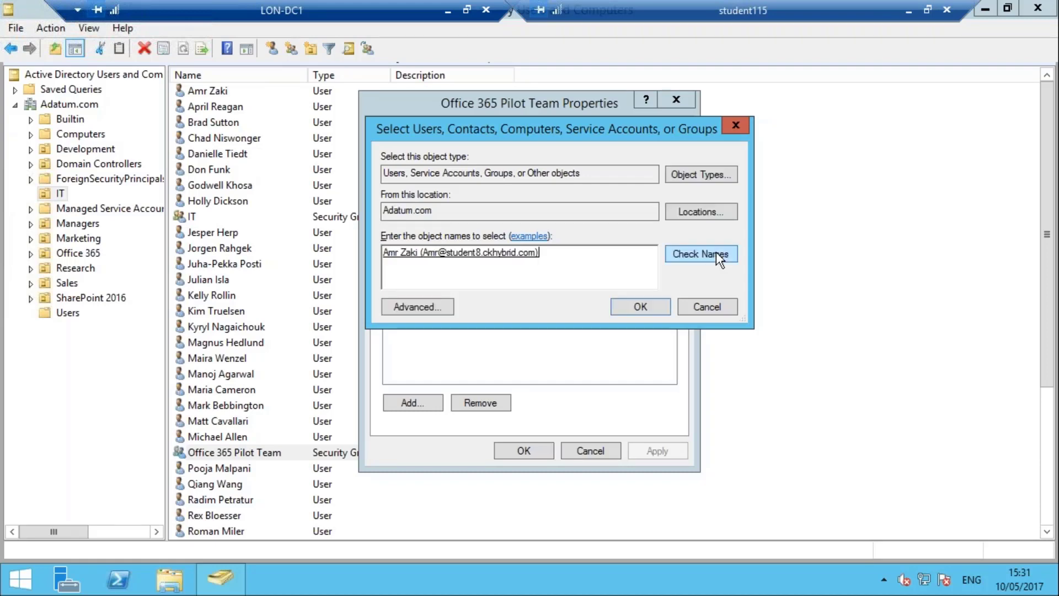
pyautogui.write('god')
pyautogui.click(716, 257)
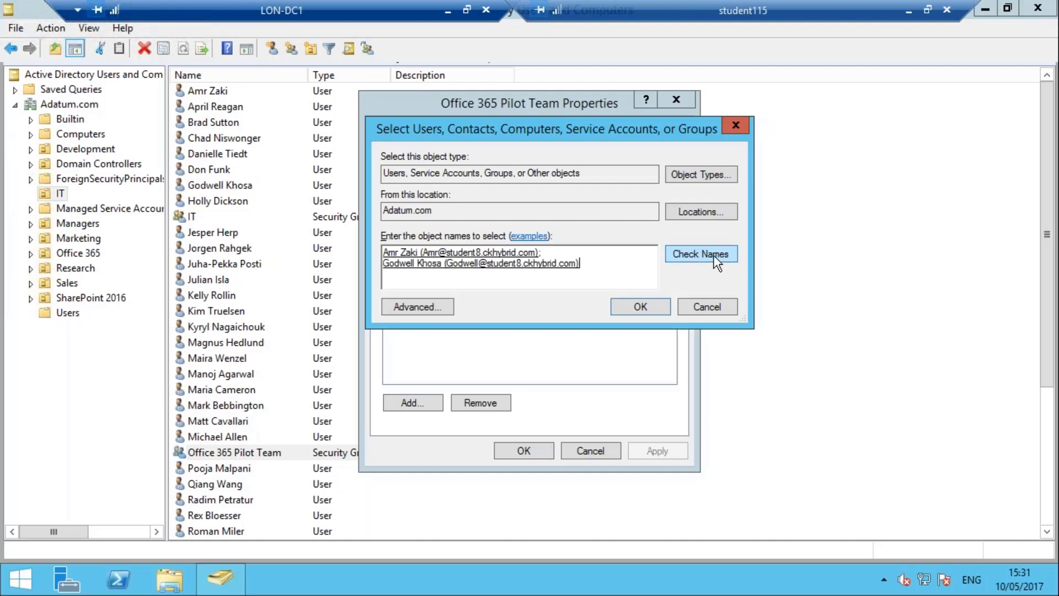
pyautogui.click(640, 306)
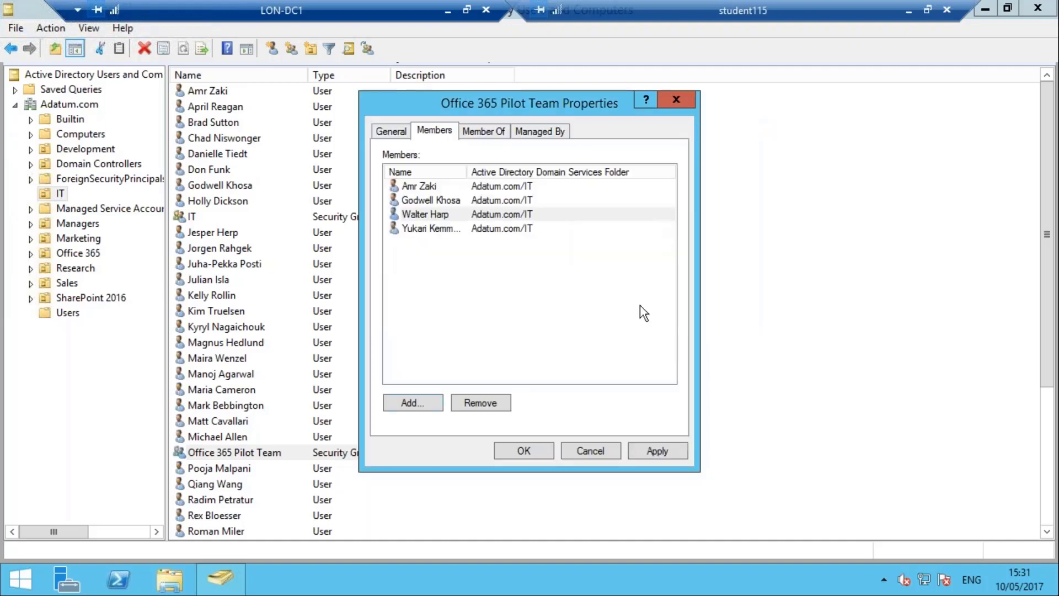
pyautogui.click(515, 454)
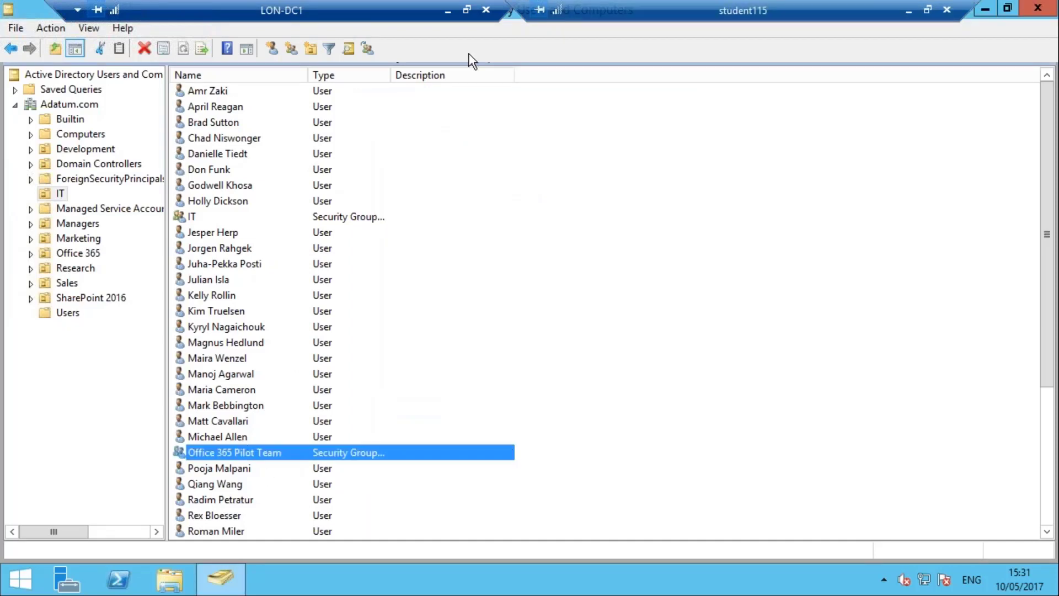
# On LON-DS1, start a delta directory synchronization in PowerShell with Start-ADSyncSyncCycle -PolicyType Delta.
pyautogui.click(448, 11)
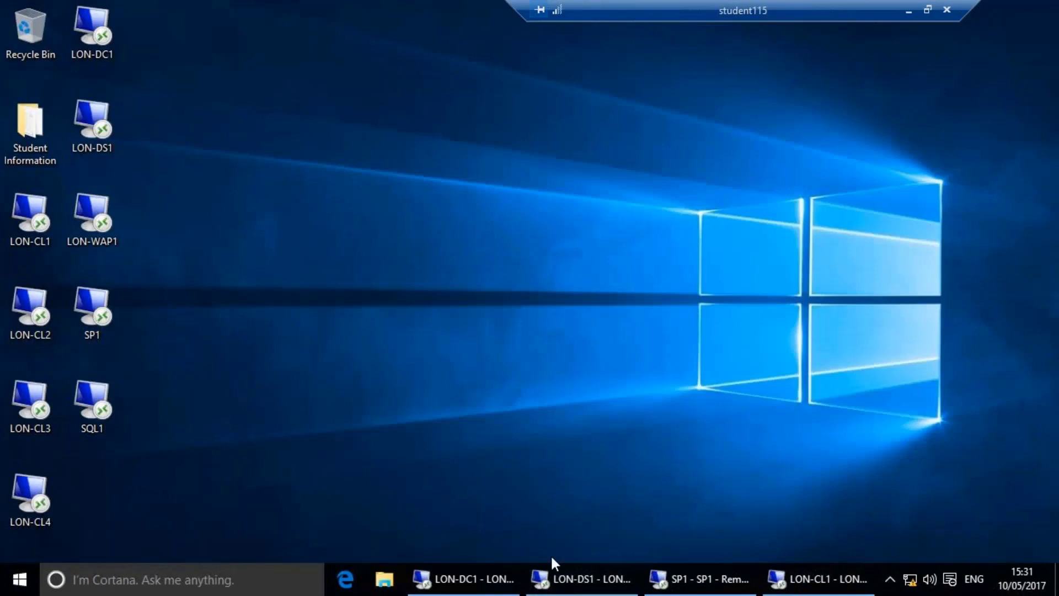
pyautogui.click(574, 582)
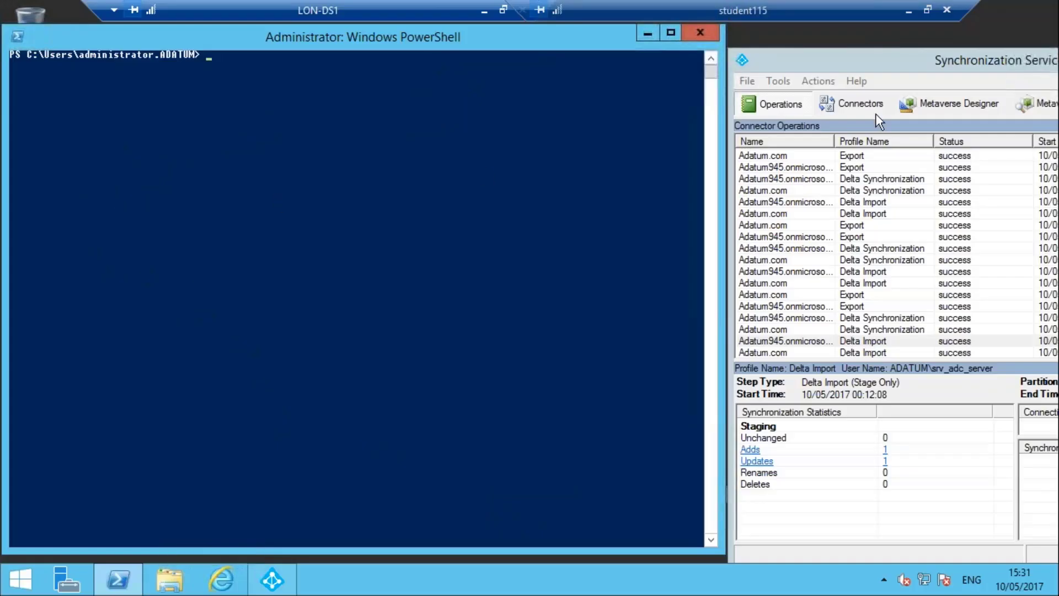
pyautogui.rightClick(294, 221)
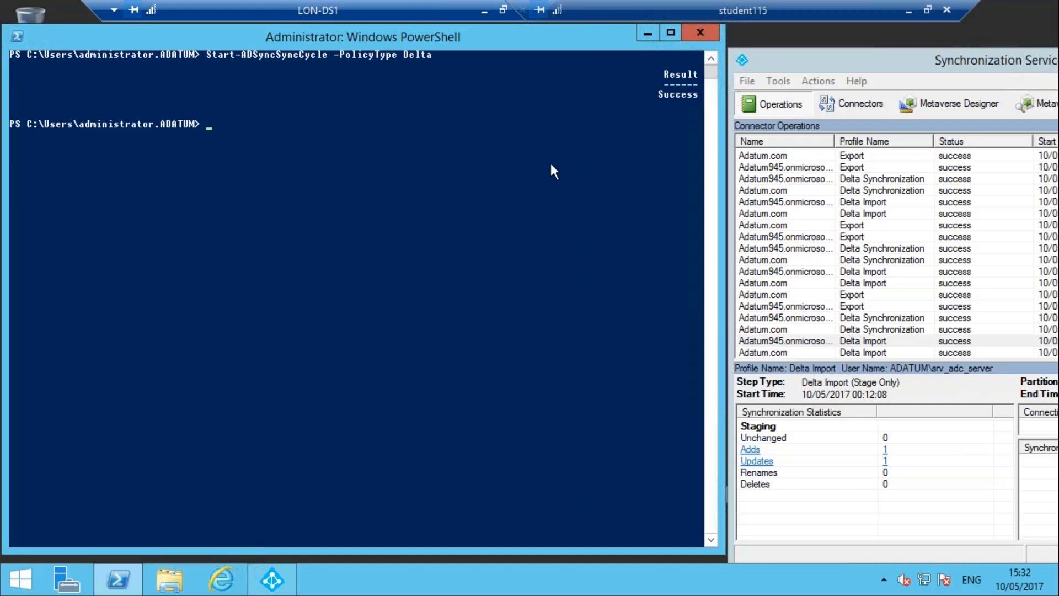
# Return to the Azure portal on LON-CL1 and check the refreshed member list of the Office 365 Pilot Team group.
pyautogui.click(485, 13)
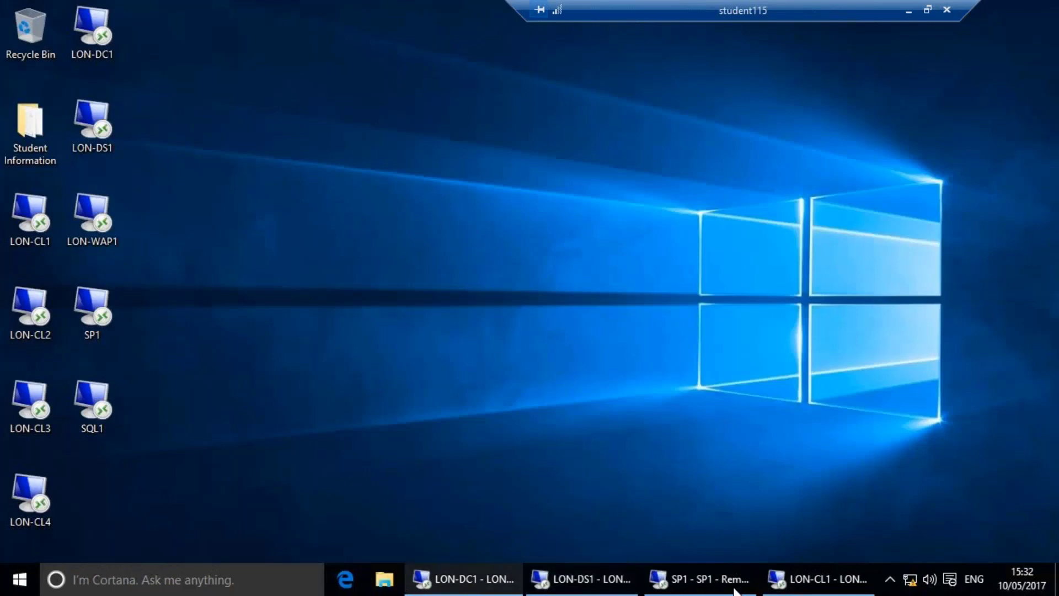
pyautogui.click(802, 585)
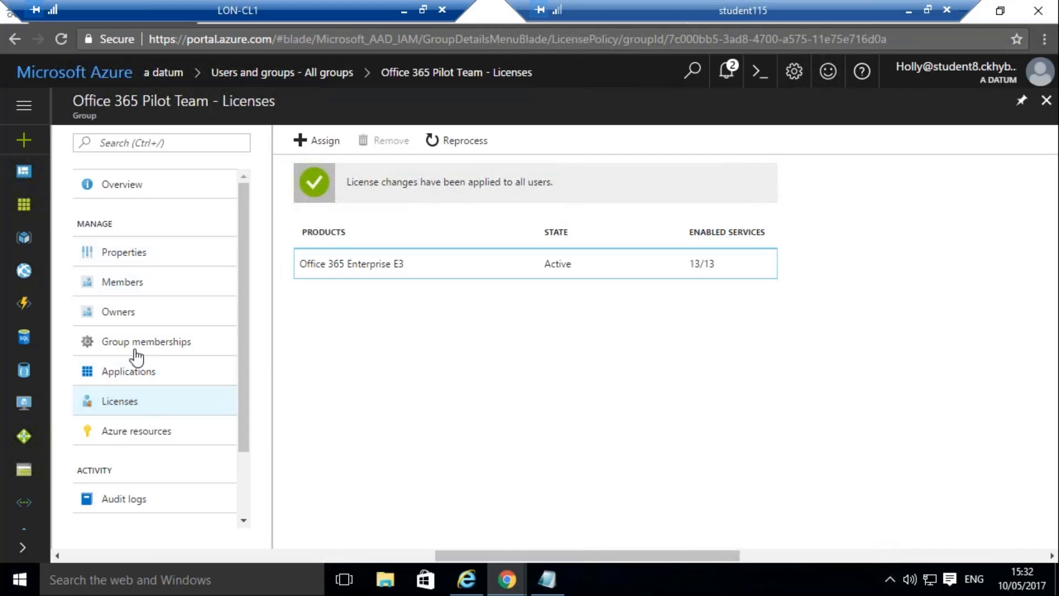
pyautogui.click(124, 293)
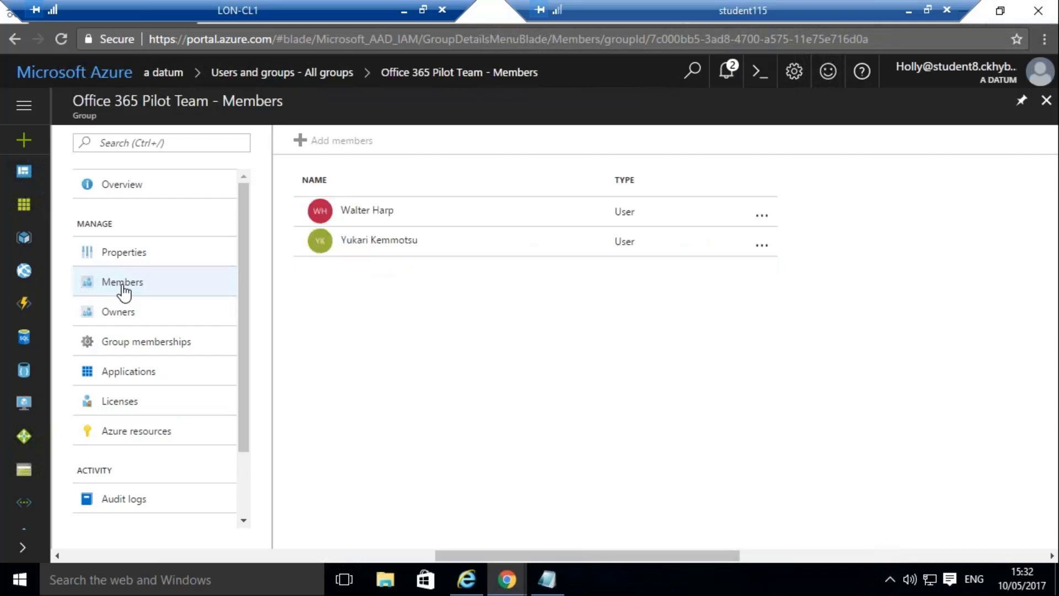
pyautogui.press('F5')
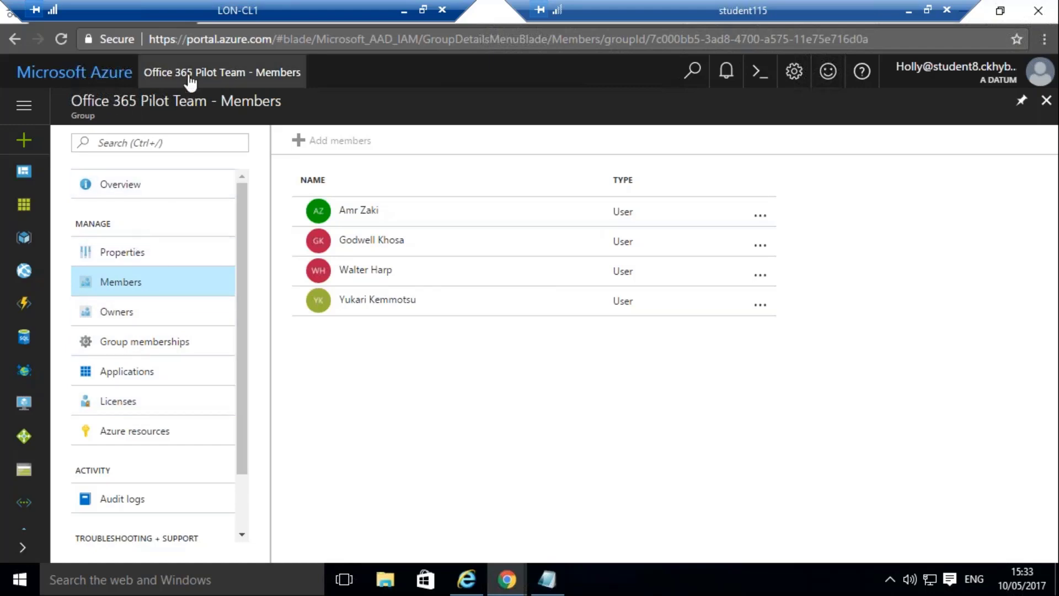
# Return to the Admin center on SP1 and reload the active users list to check the added members' license status.
pyautogui.click(404, 10)
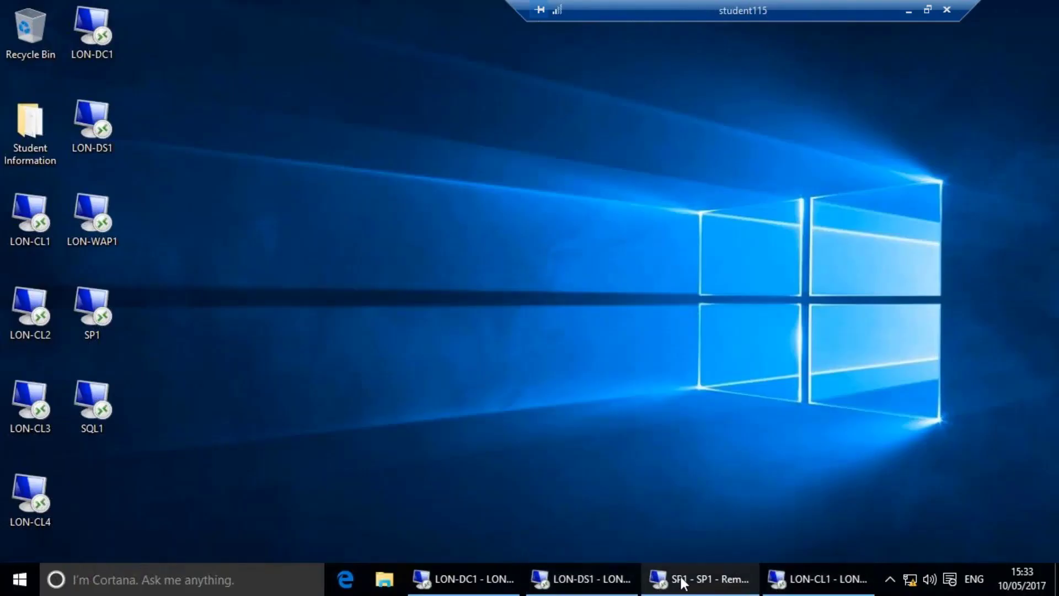
pyautogui.moveTo(703, 584)
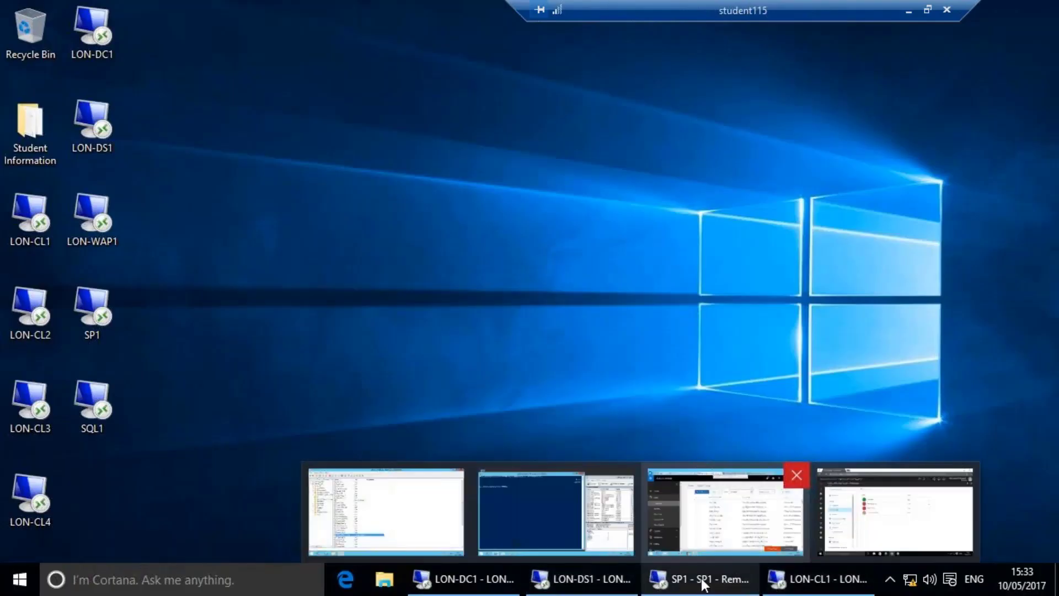
pyautogui.click(707, 534)
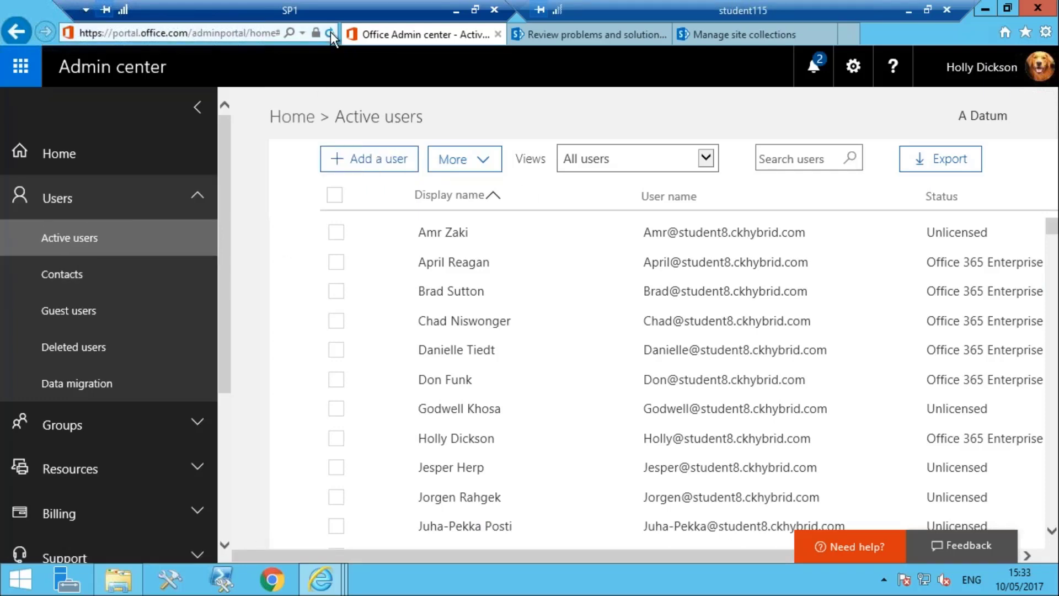
pyautogui.click(330, 33)
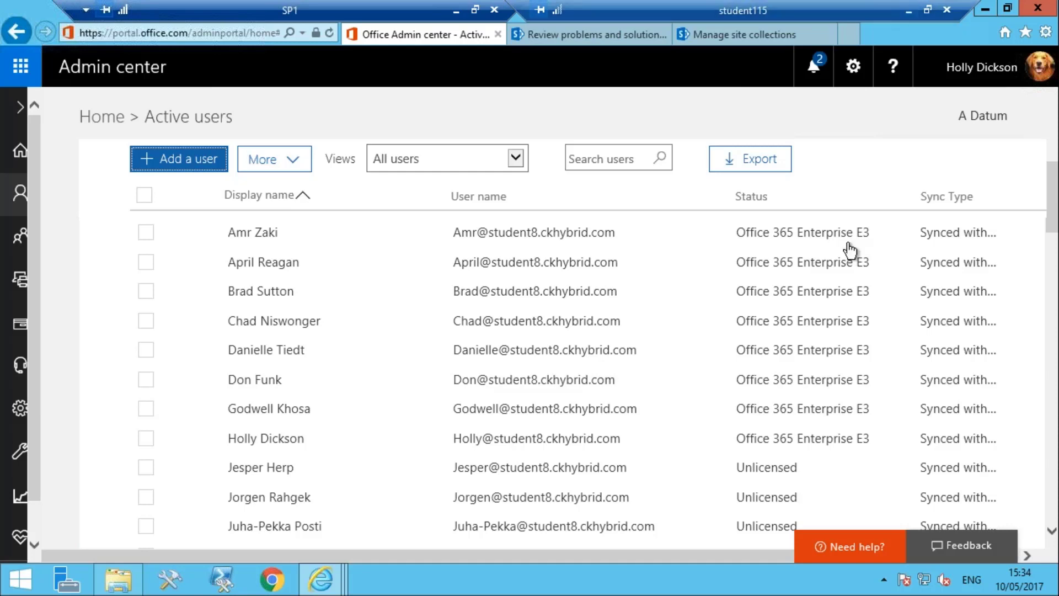
pyautogui.click(908, 12)
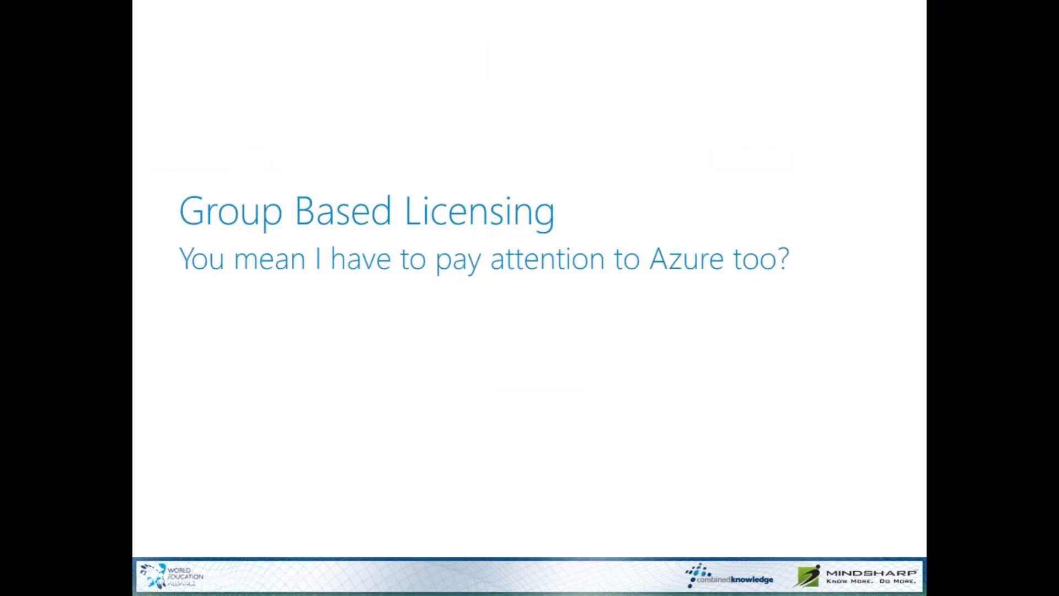
pyautogui.press('Right')
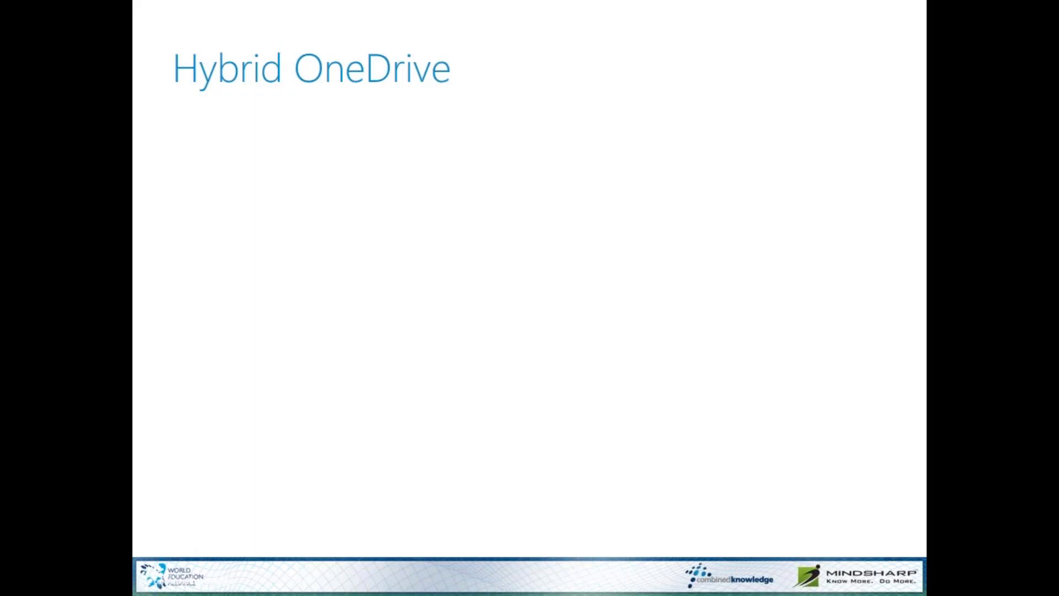
pyautogui.press('Right')
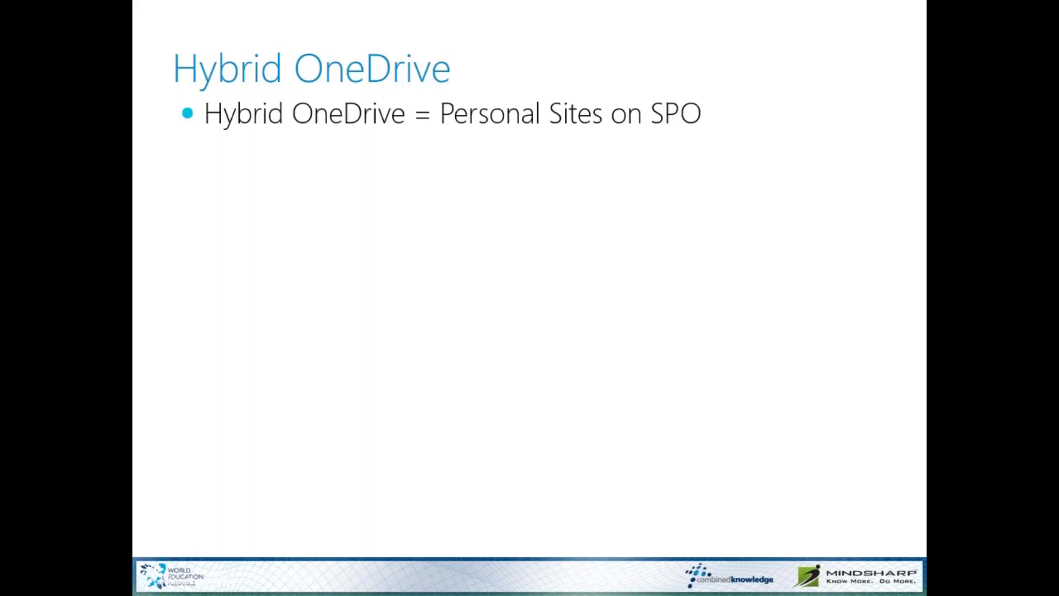